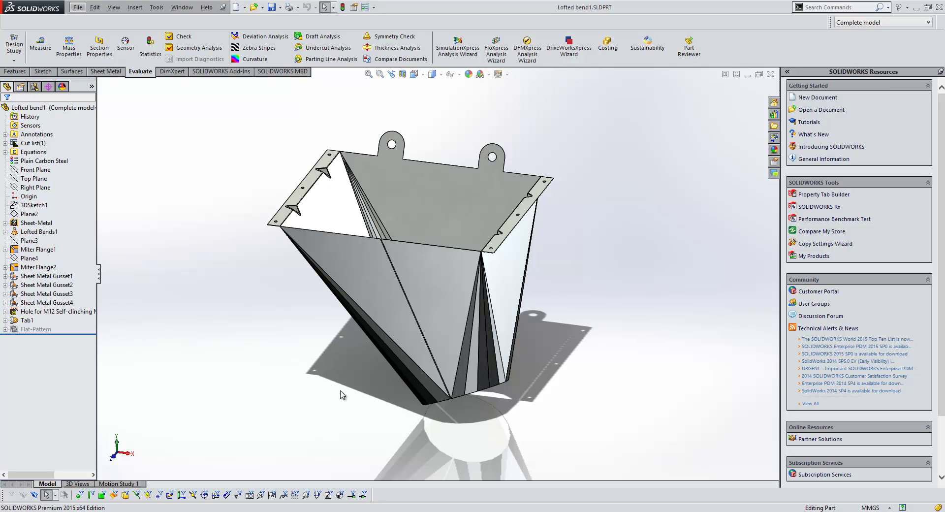
- Orbit the hopper to view its round bottom and back upright, then select Lofted Bends1
middle_drag(389, 388, 452, 257)
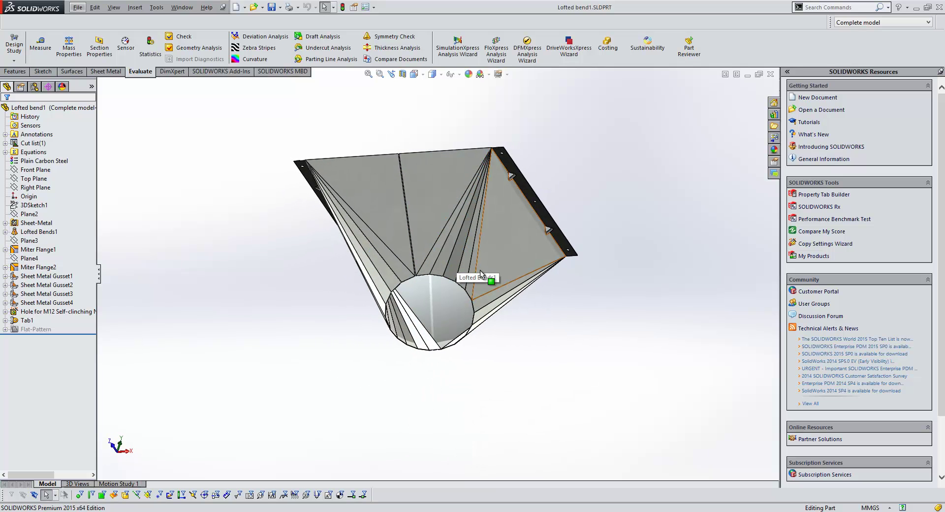
middle_drag(453, 168, 447, 269)
click(46, 234)
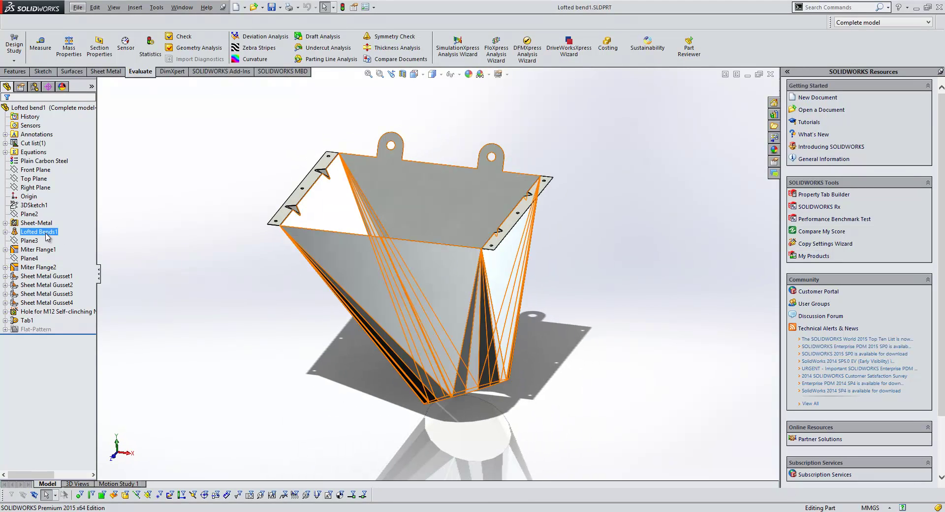
mouse_move(46, 235)
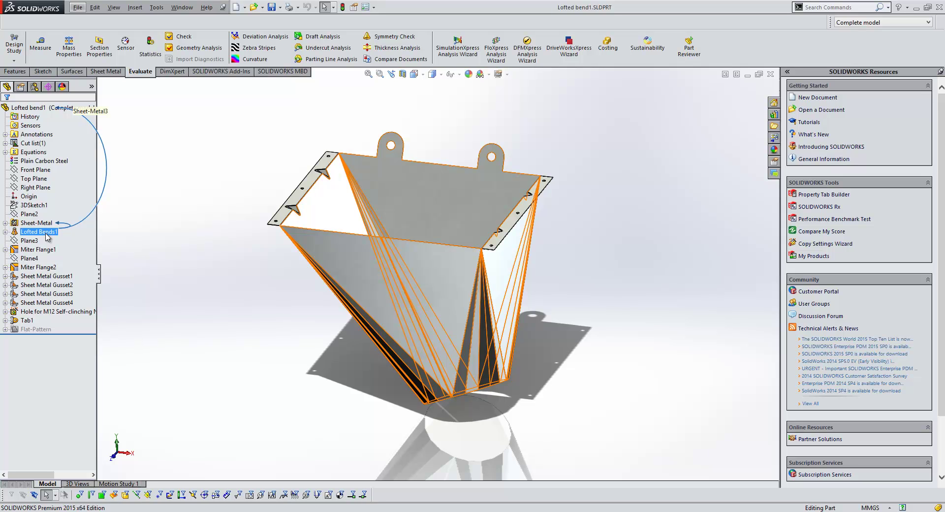
- Edit Lofted Bends1, review its Sketch2/Sketch5 profiles and 2.00mm thickness, and confirm it
right_click(48, 237)
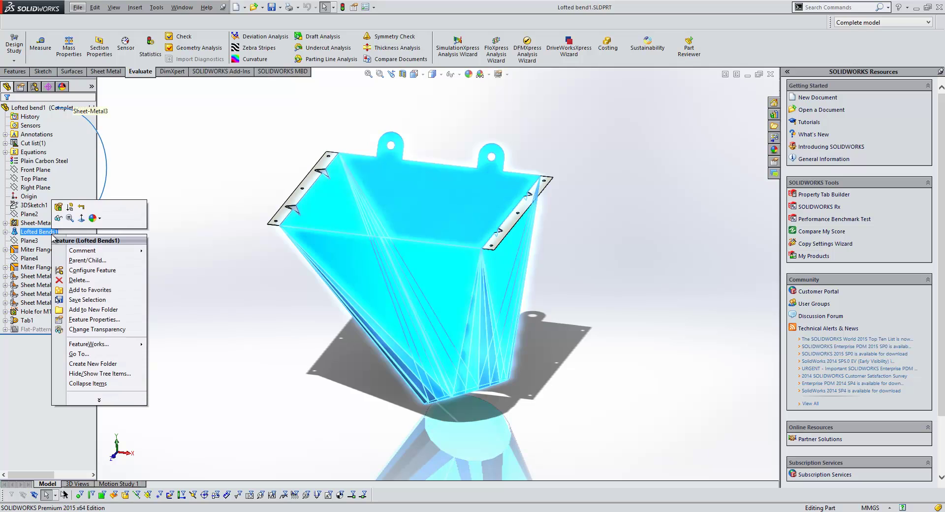
click(64, 206)
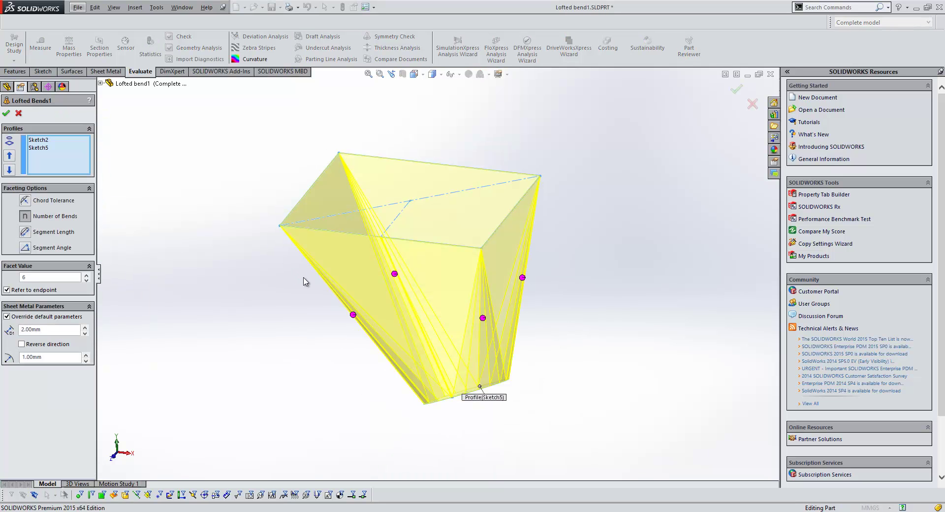
middle_drag(533, 287, 436, 337)
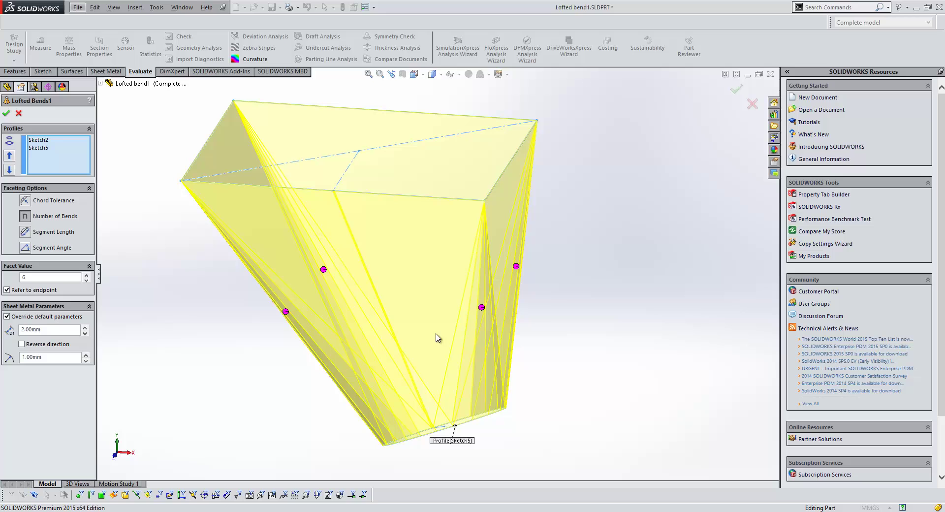
click(6, 113)
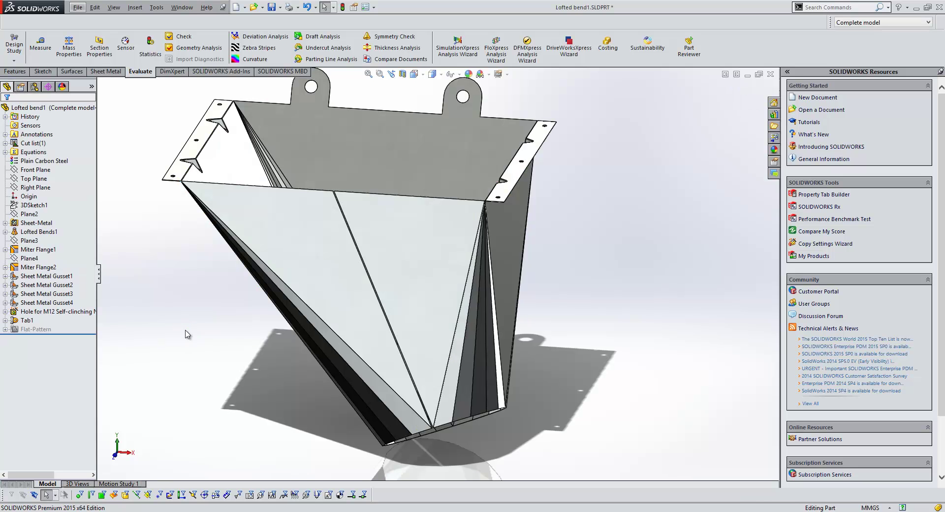
- Zoom to the flange, flatten the hopper to check its flat pattern, then fold it back
middle_drag(206, 96, 228, 142)
scroll(227, 143, down, 5)
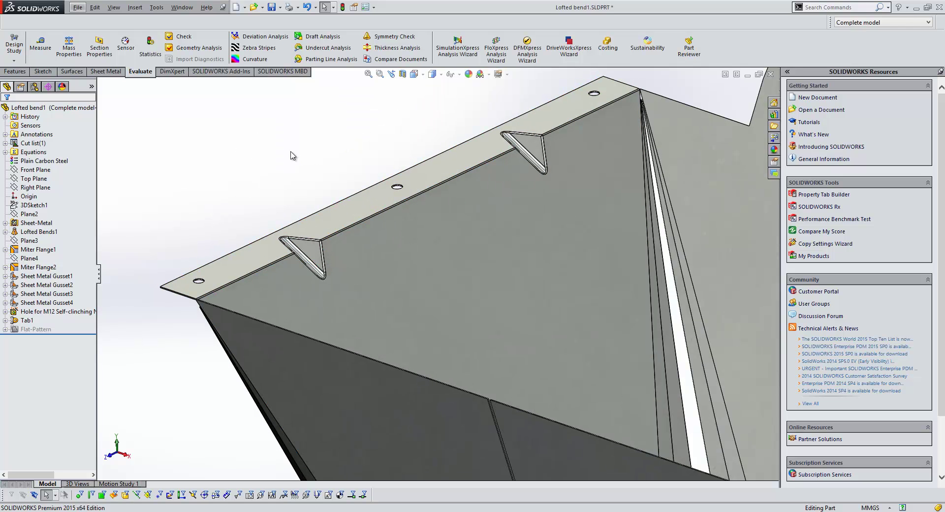
click(106, 72)
click(347, 61)
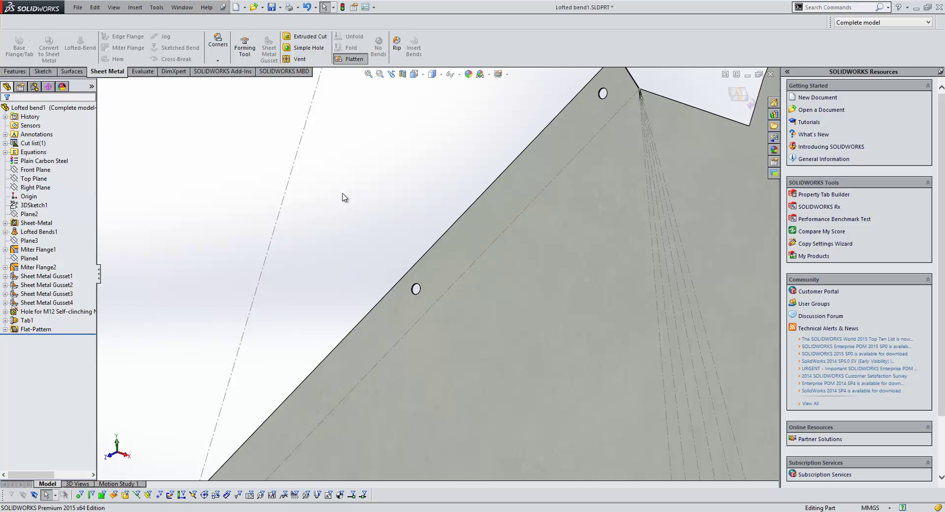
click(348, 59)
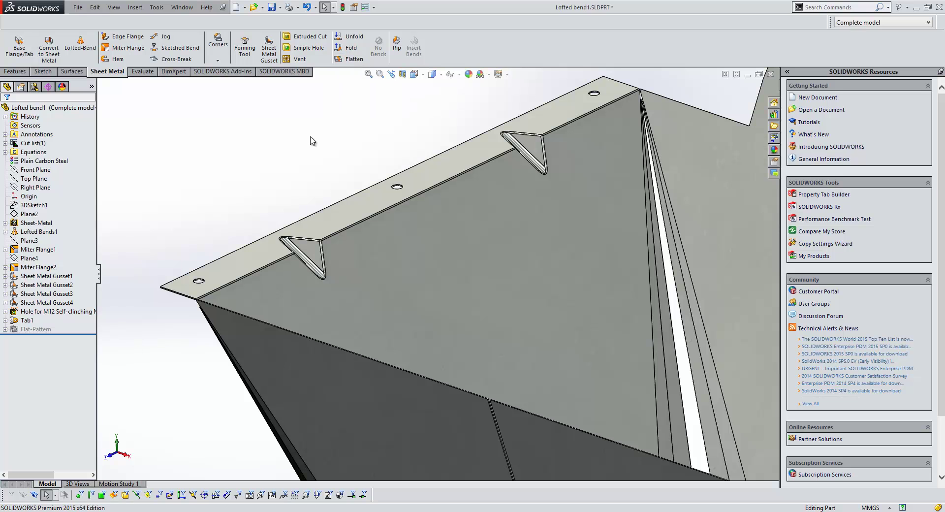
- Enable gusset profiles and gusset centers for flattened sheet metal in Document Properties
click(373, 7)
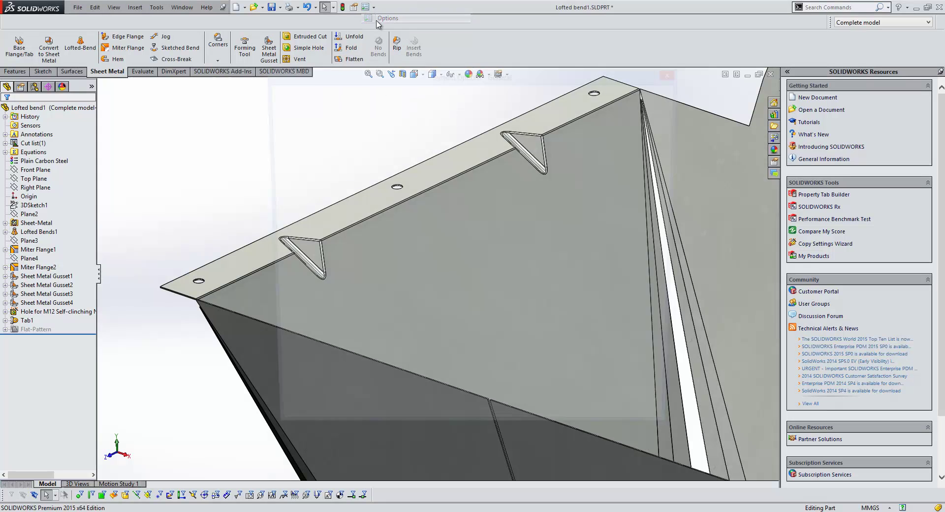
click(388, 18)
click(355, 91)
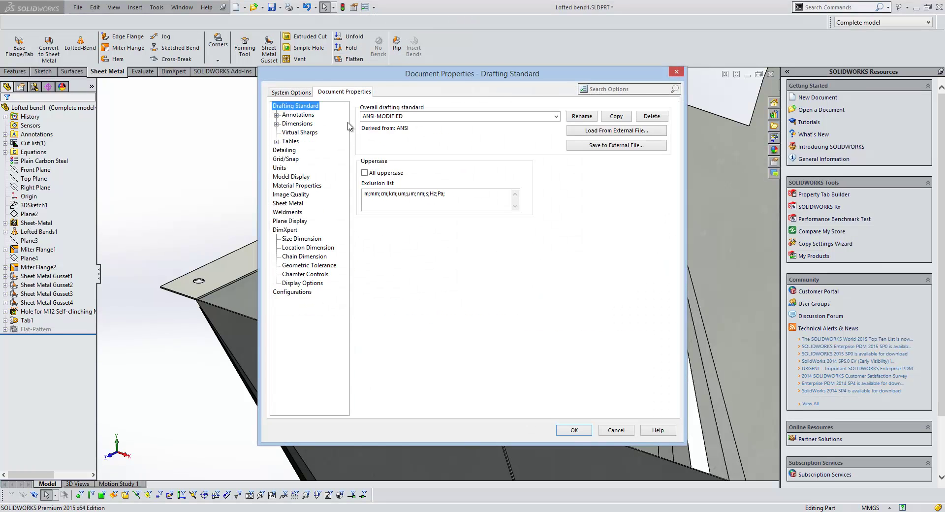
click(295, 203)
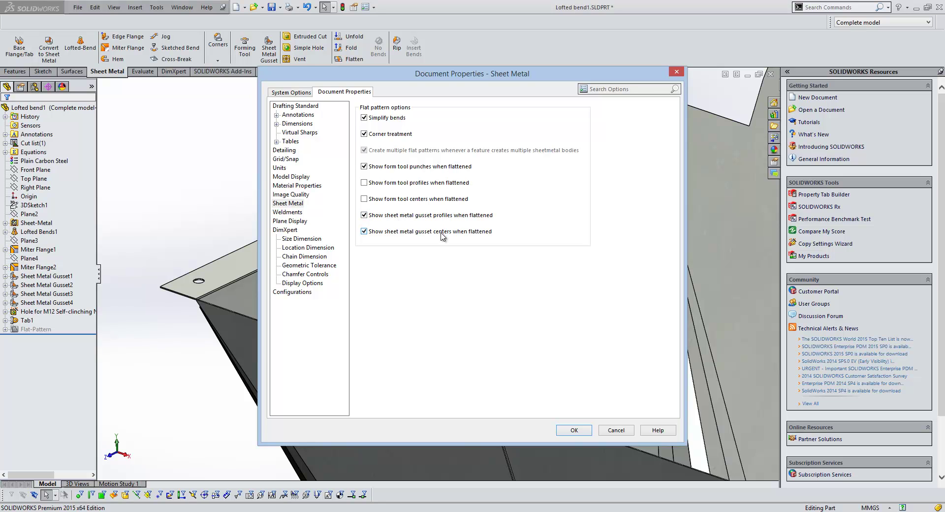
click(573, 430)
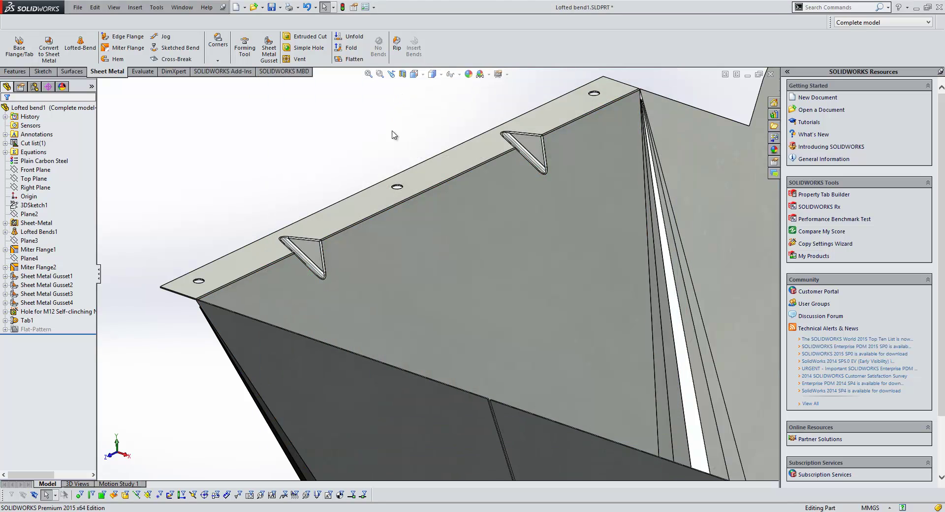
- Flatten the hopper to check the gusset outlines and center marks, then refold it
click(351, 59)
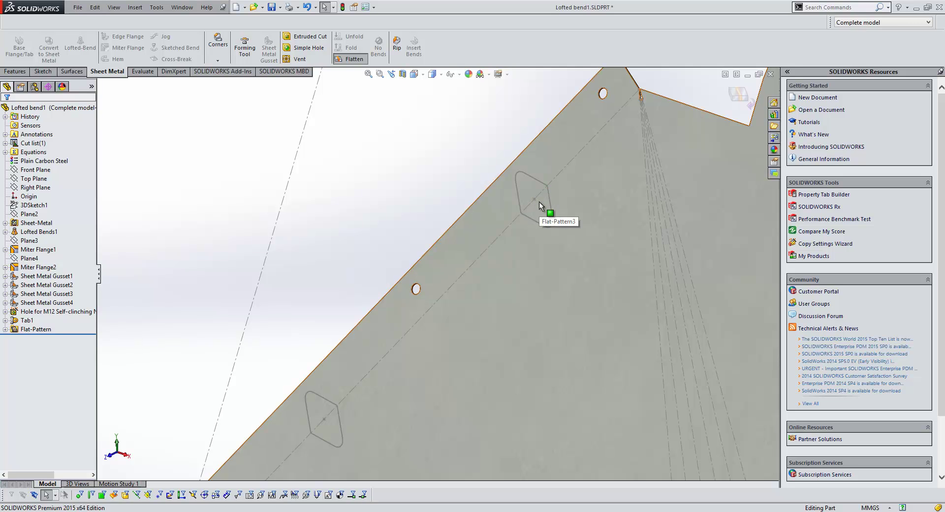
click(350, 59)
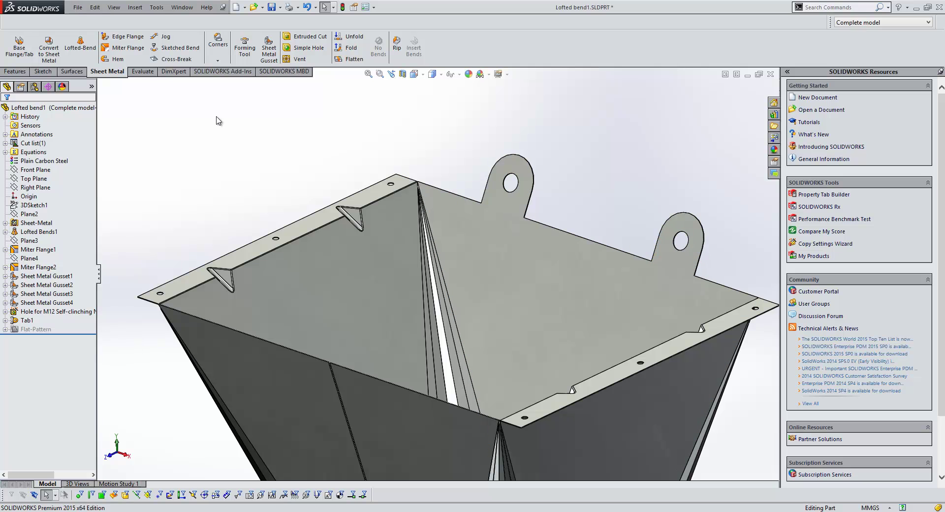
- Start a Sketched Bend on the tabbed face and draw the bend line from the tab edge to the far corner
click(175, 48)
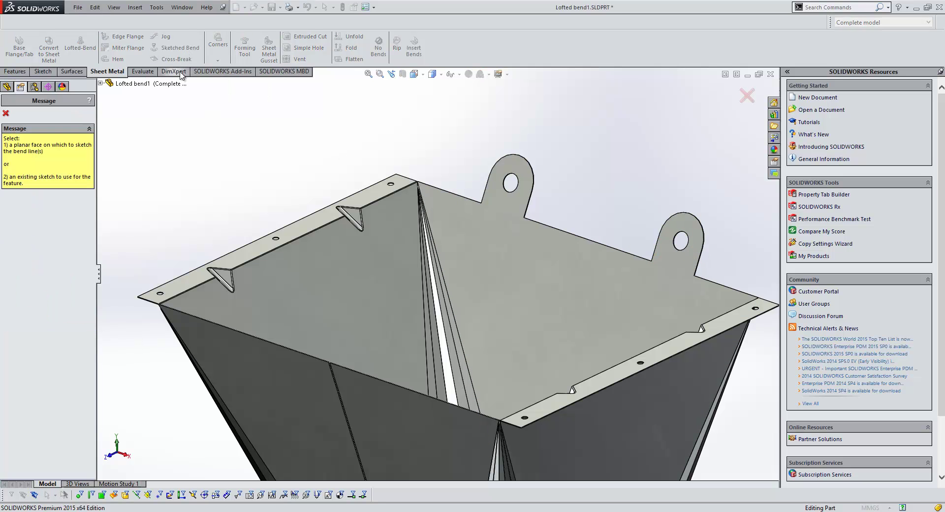
click(486, 255)
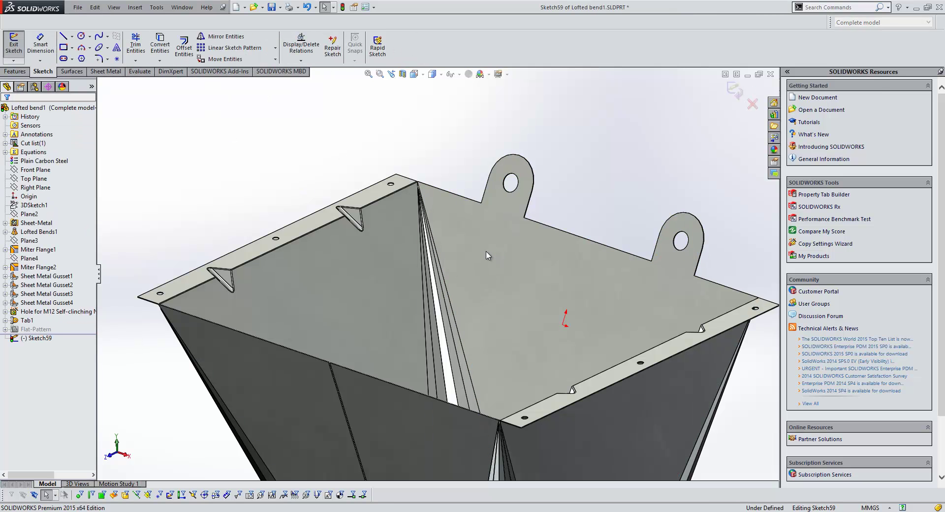
key(s)
click(494, 273)
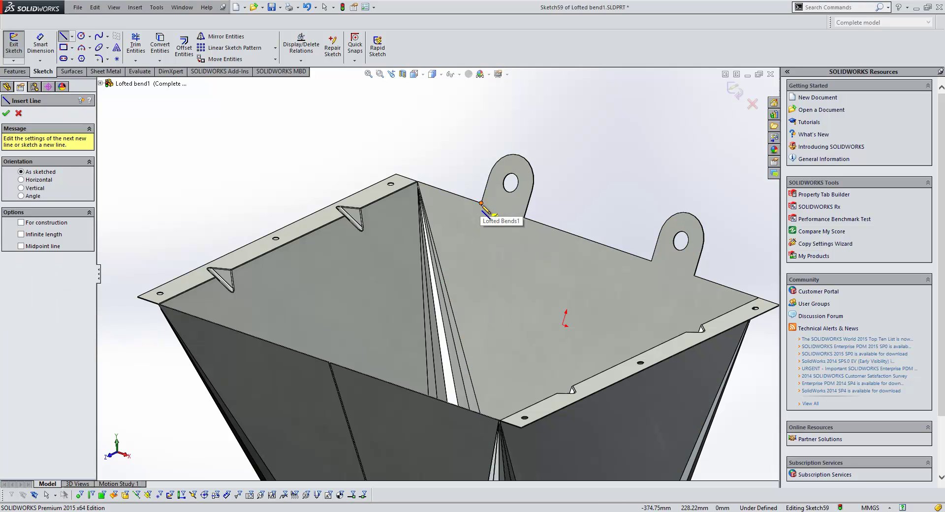
click(481, 203)
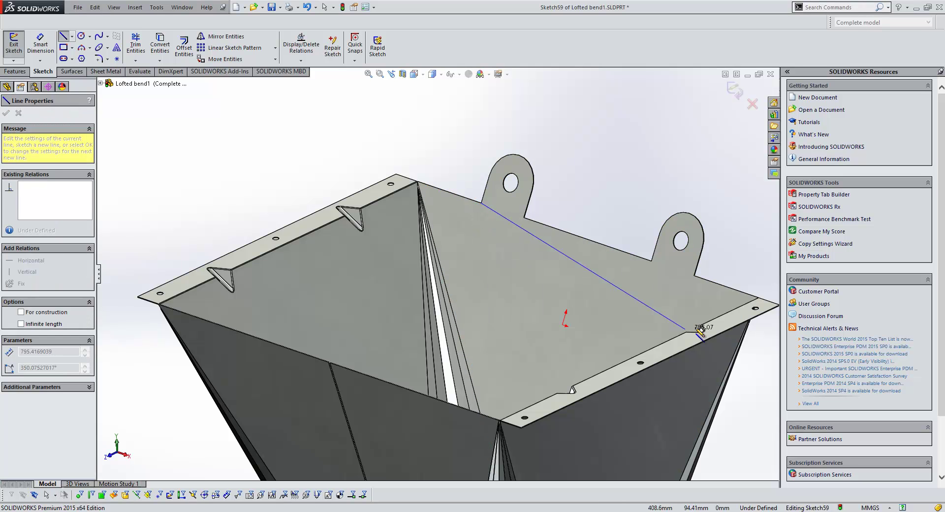
double_click(694, 274)
key(Escape)
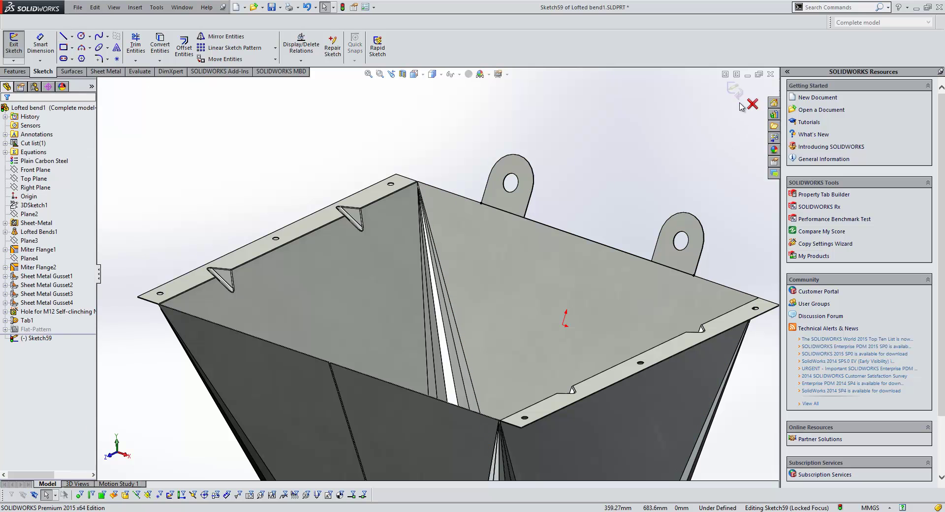
- Fix the tabbed face and set the bend to 65° with reversed direction and Bend outside
click(525, 285)
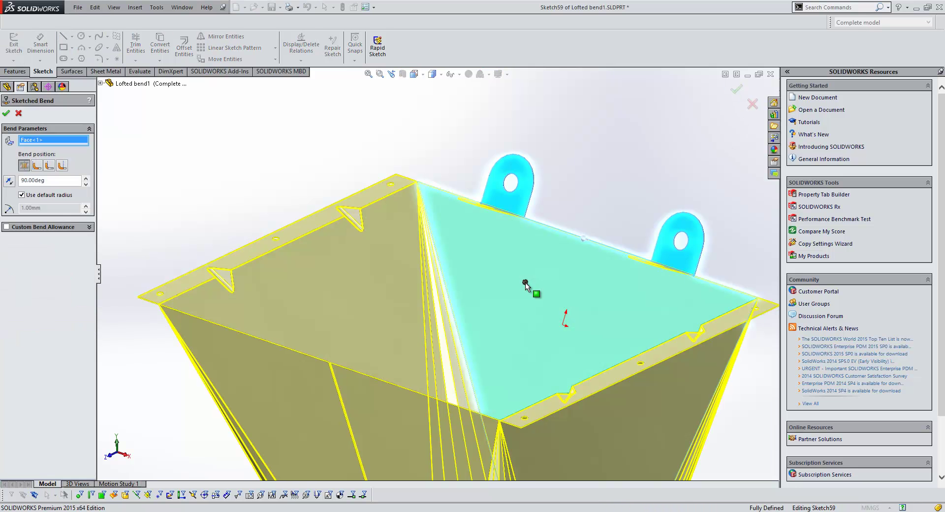
mouse_move(525, 285)
middle_down()
mouse_move(538, 281)
mouse_move(531, 221)
mouse_move(508, 270)
mouse_move(423, 275)
middle_up()
double_click(41, 180)
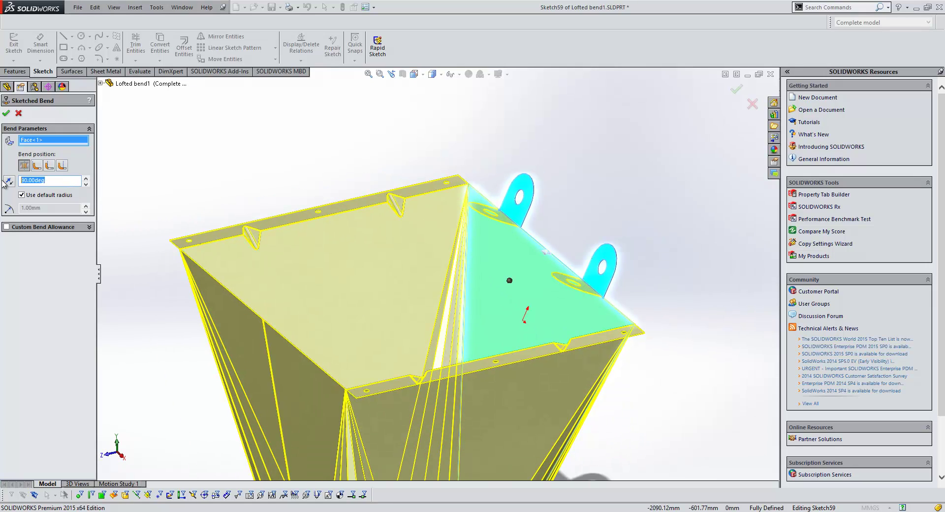
text(65)
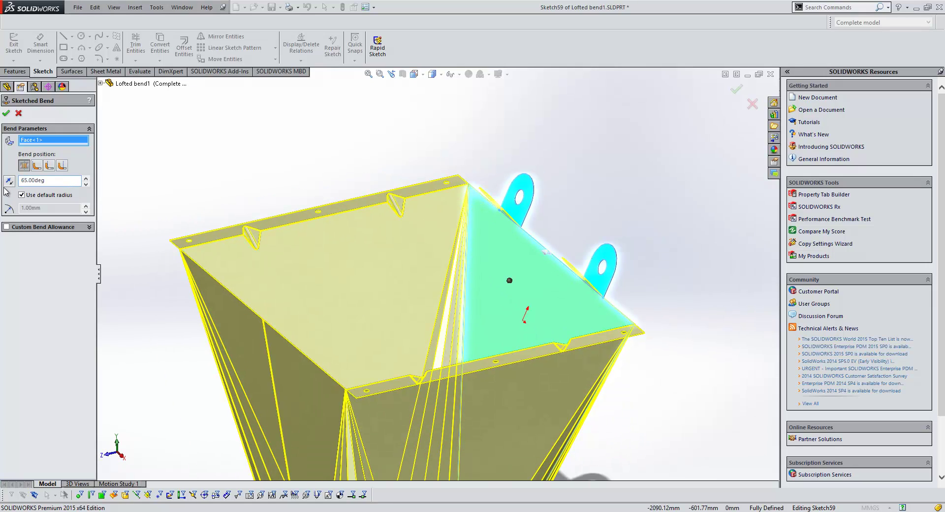
click(9, 182)
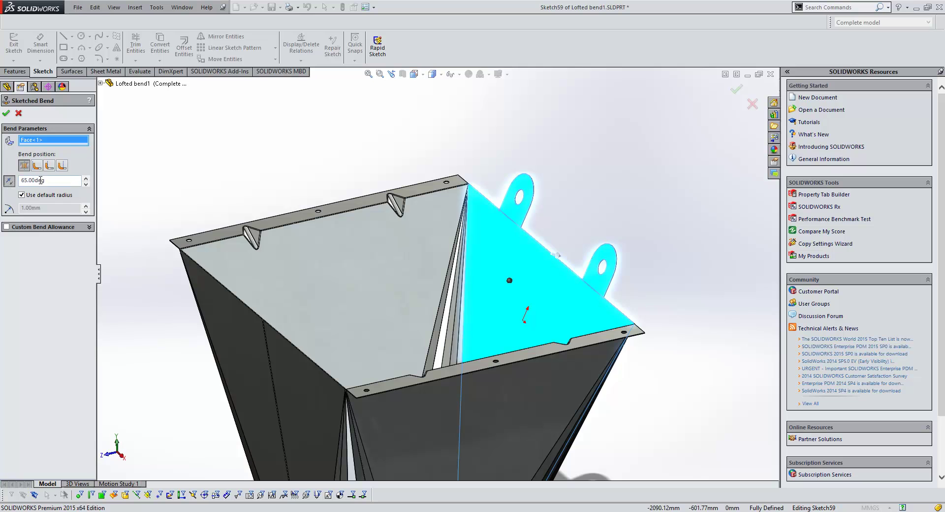
click(63, 166)
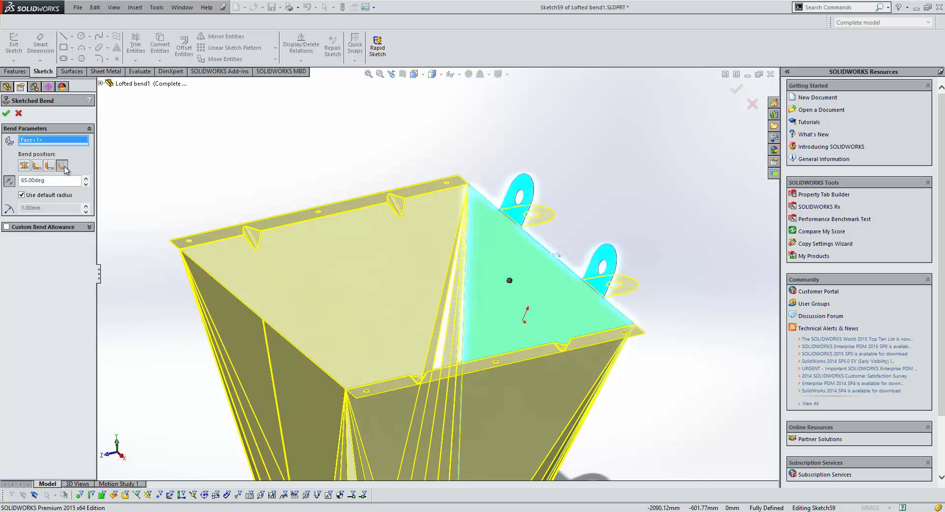
click(6, 113)
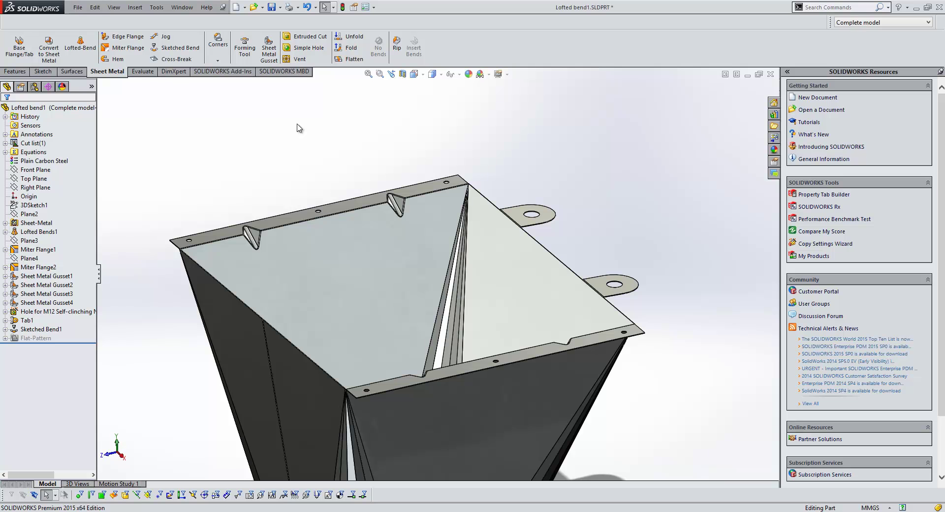
middle_drag(330, 242, 307, 252)
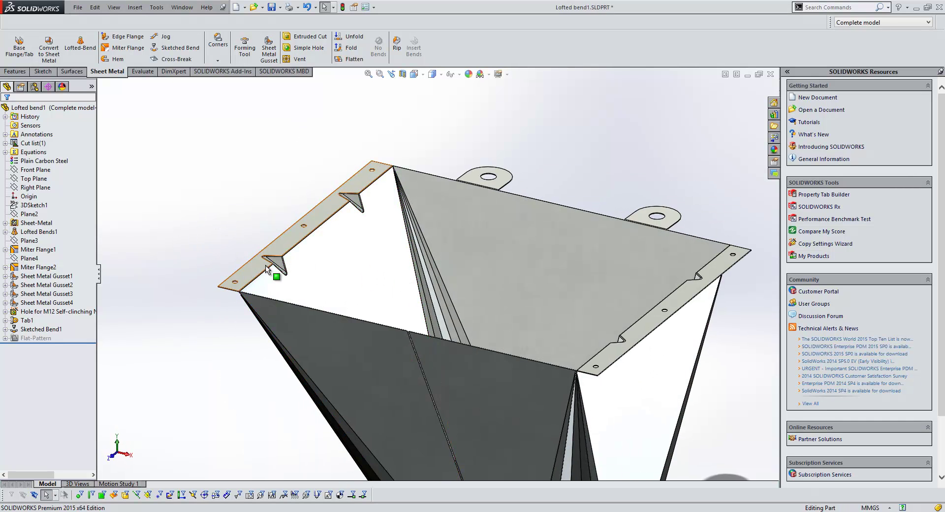
scroll(270, 270, down, 4)
scroll(270, 276, down, 5)
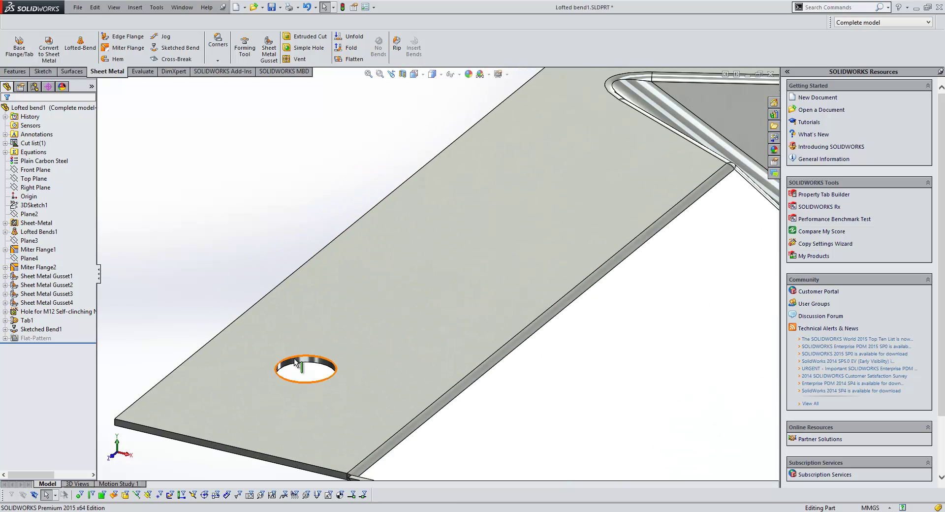
click(299, 362)
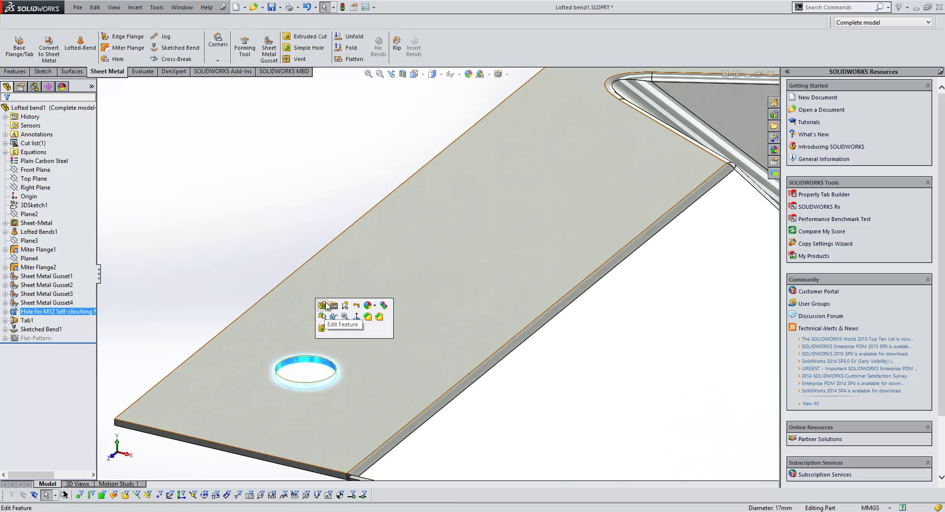
click(323, 306)
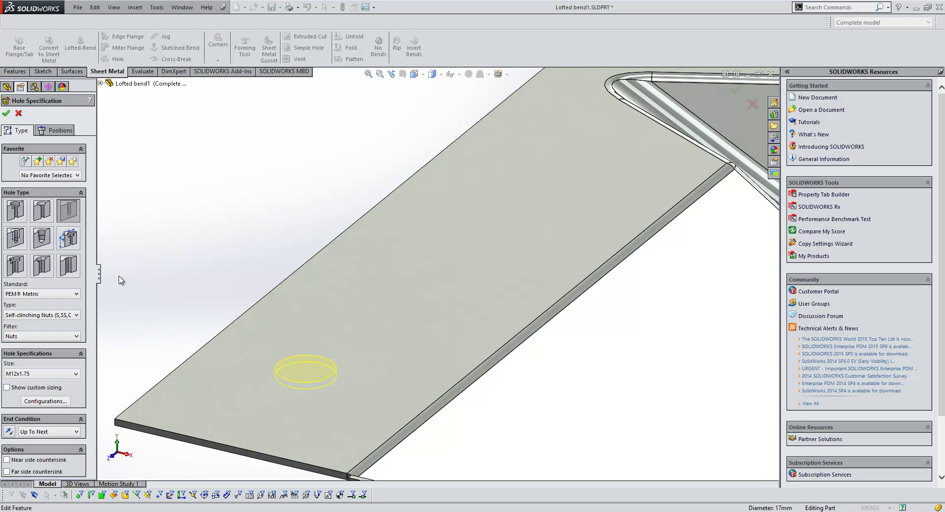
click(37, 294)
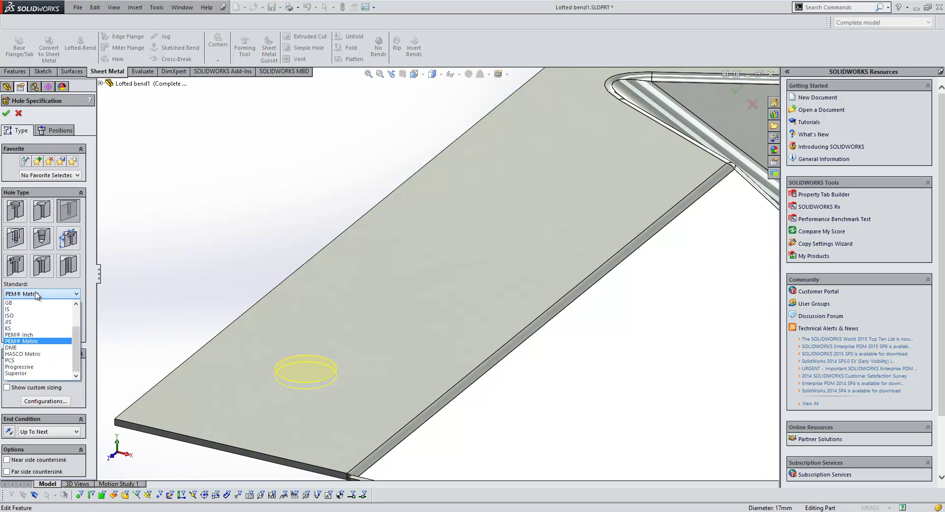
click(35, 341)
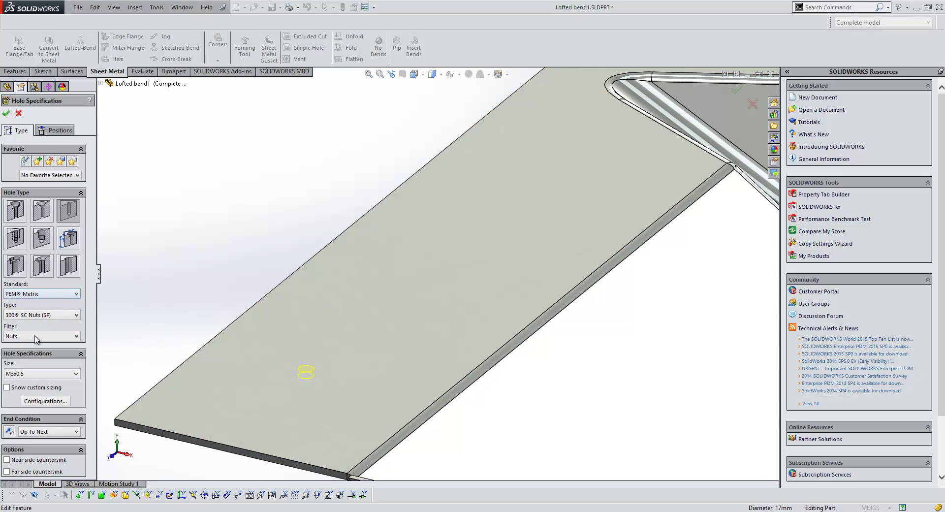
click(41, 315)
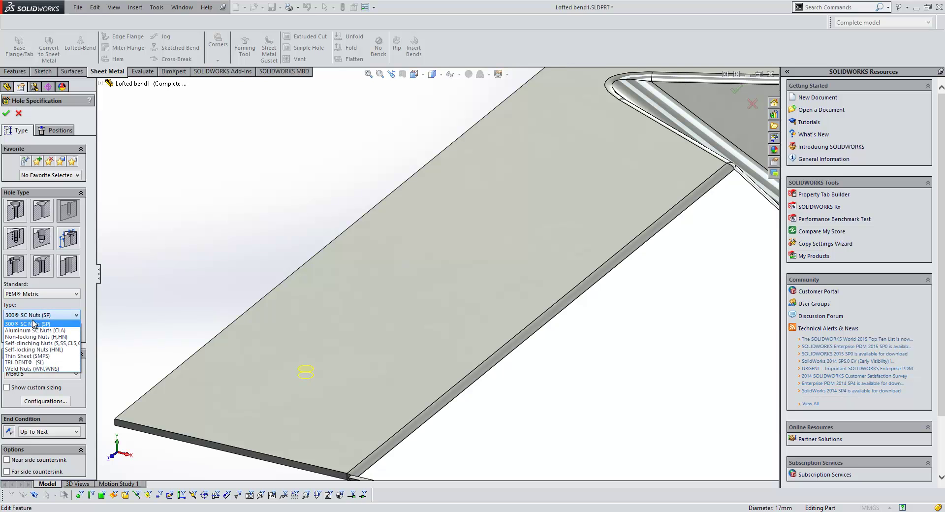
click(35, 344)
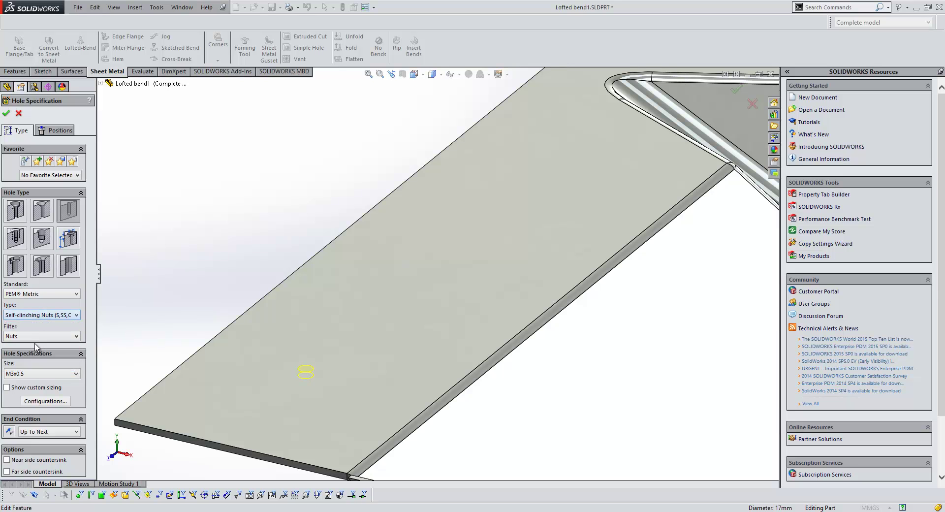
click(36, 336)
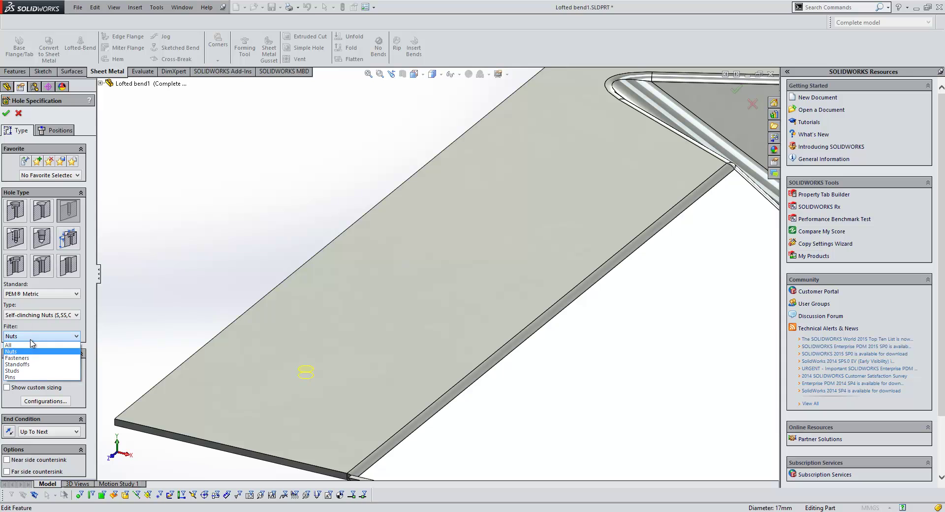
click(45, 339)
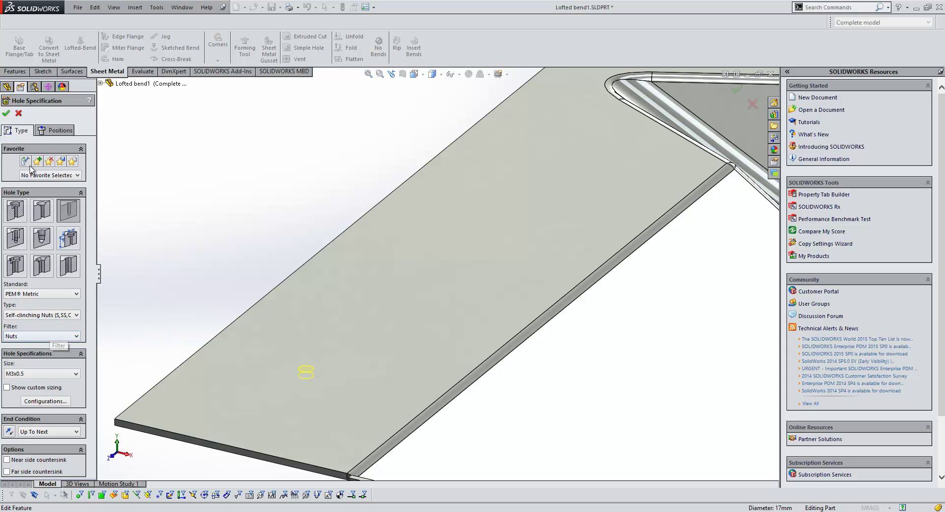
click(49, 375)
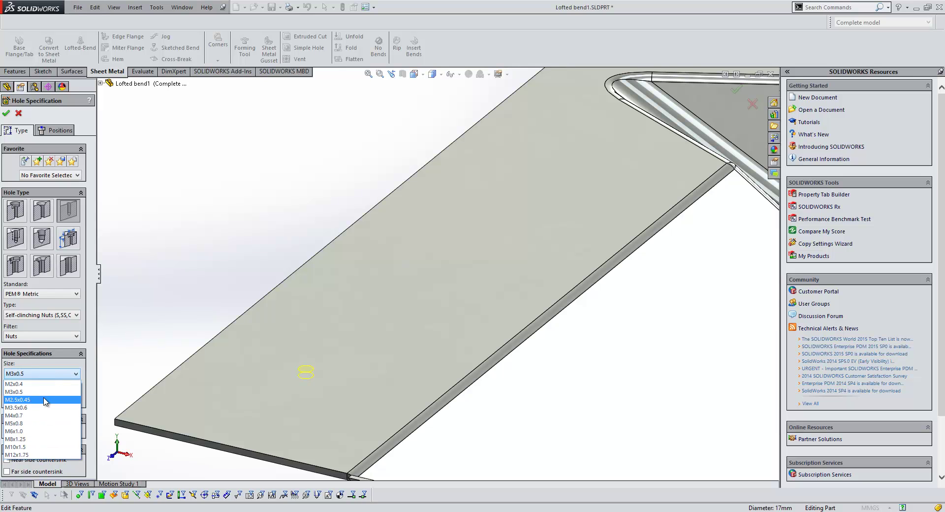
click(29, 442)
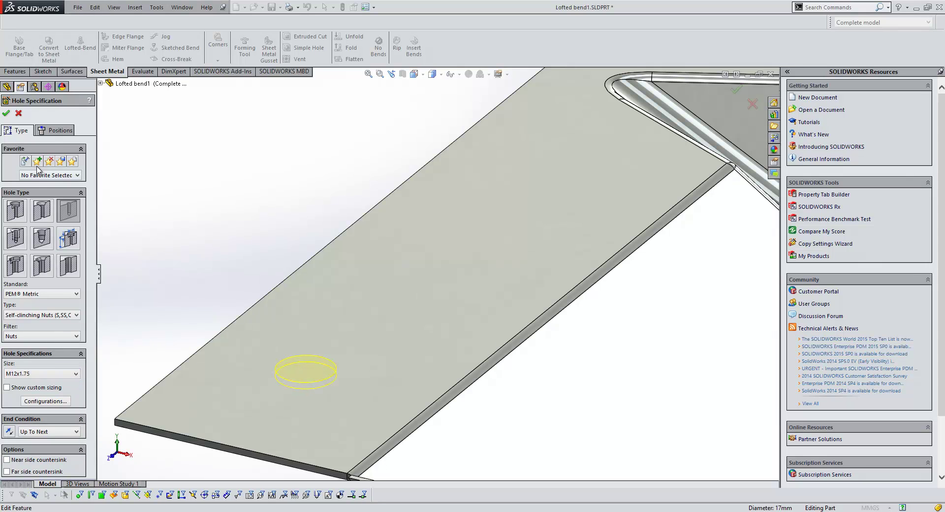
click(5, 113)
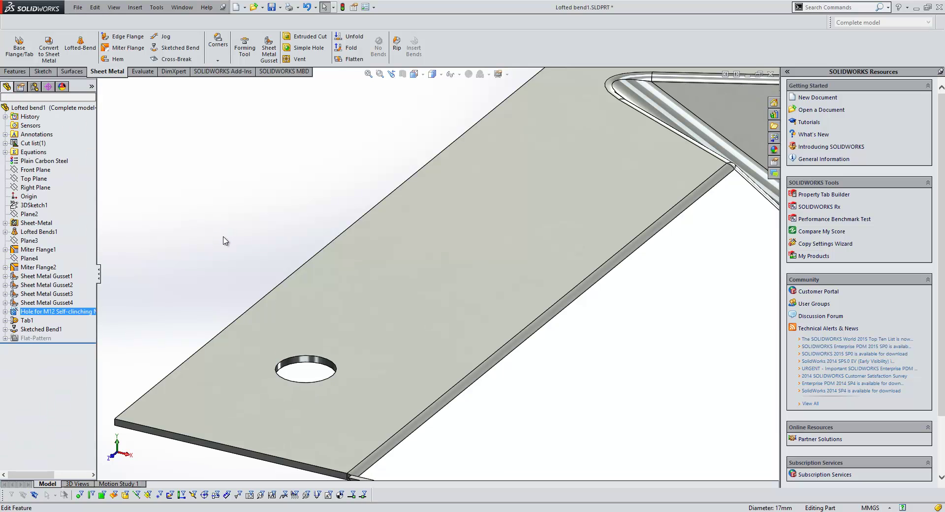
- Mirror the hopper about the Right Plane into a new derived part, keeping the transfer options
middle_drag(199, 249, 430, 266)
scroll(565, 264, up, 5)
scroll(616, 270, down, 3)
scroll(612, 270, up, 3)
scroll(506, 310, down, 2)
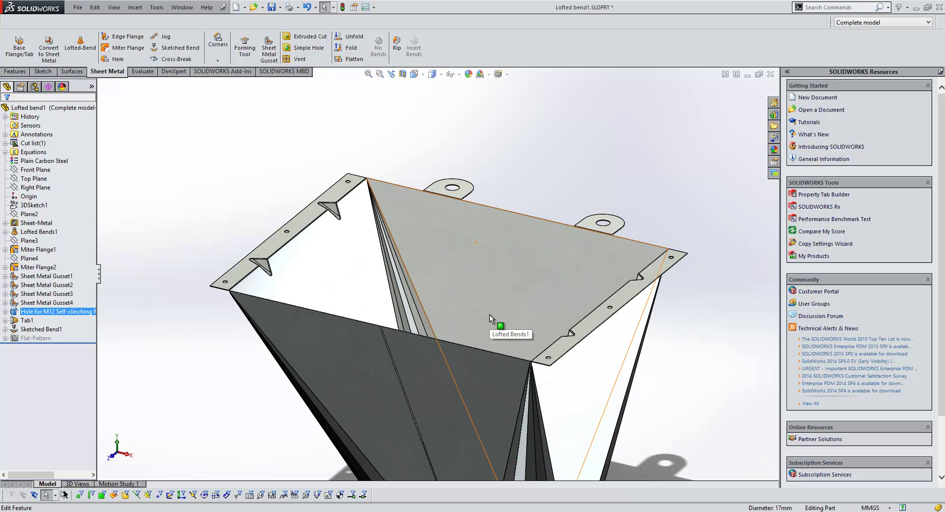
scroll(489, 345, up, 1)
scroll(515, 411, up, 1)
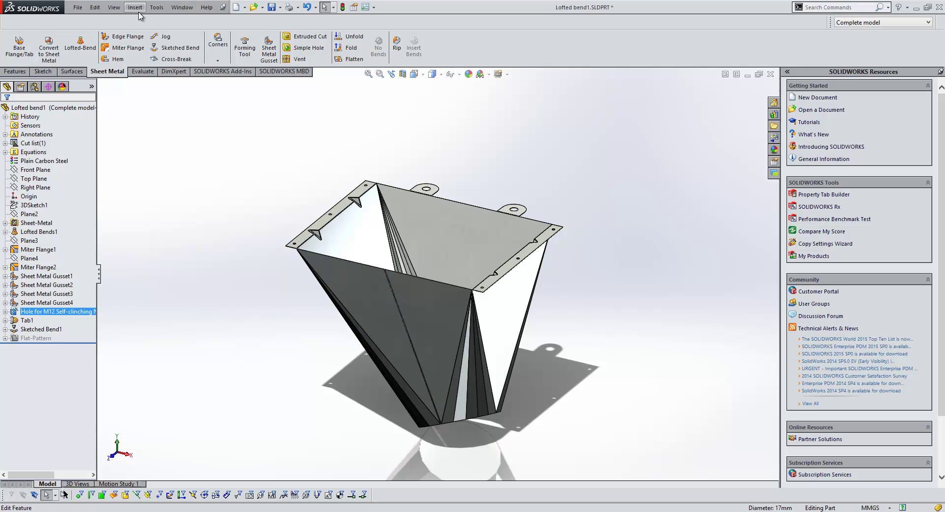
click(34, 187)
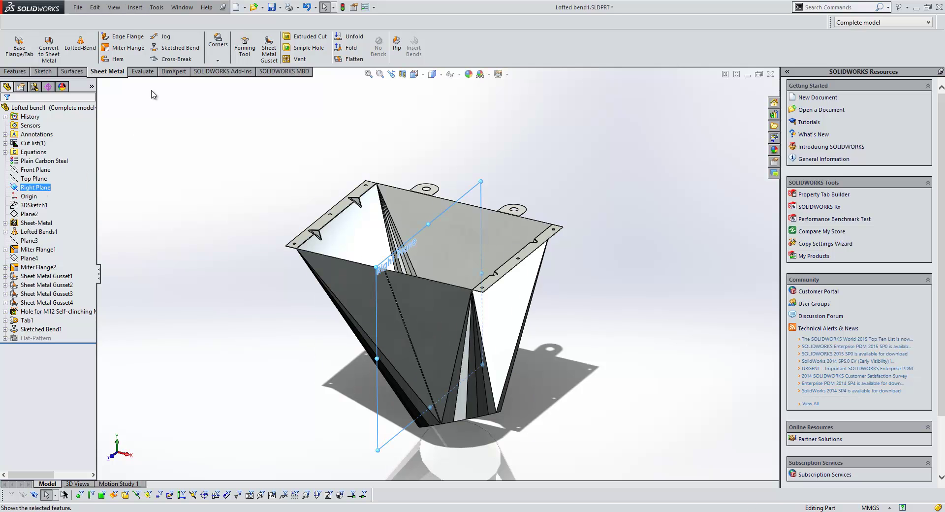
click(135, 10)
click(171, 208)
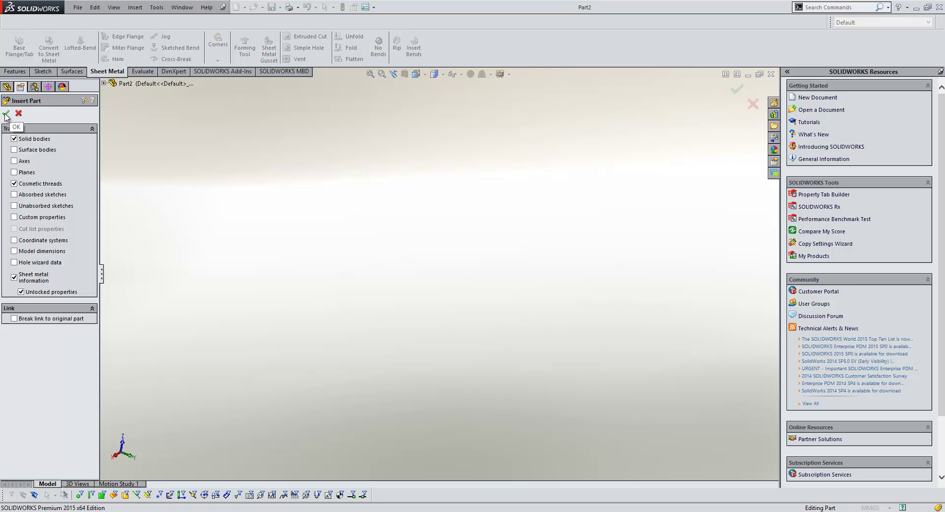
click(5, 115)
- Decline the units prompt and save the mirrored part as Part2.SLDPRT
click(449, 277)
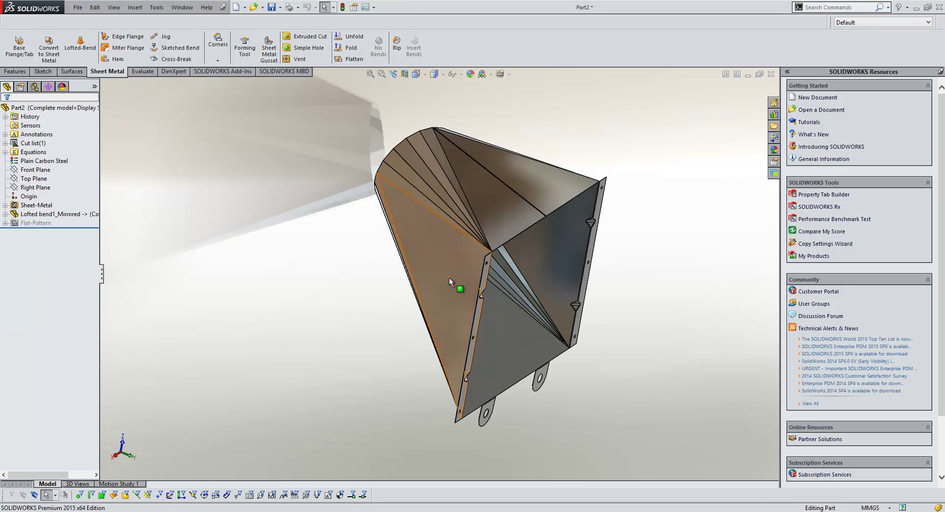
click(271, 7)
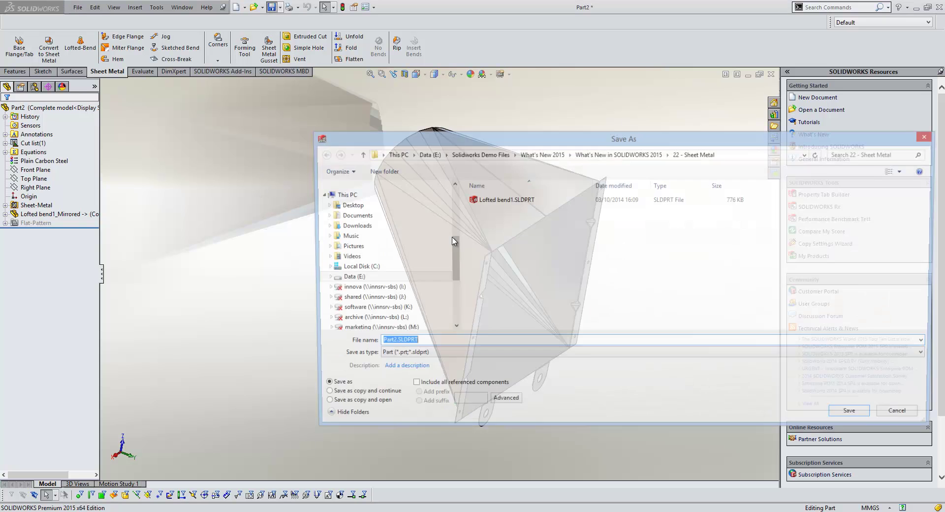
click(856, 416)
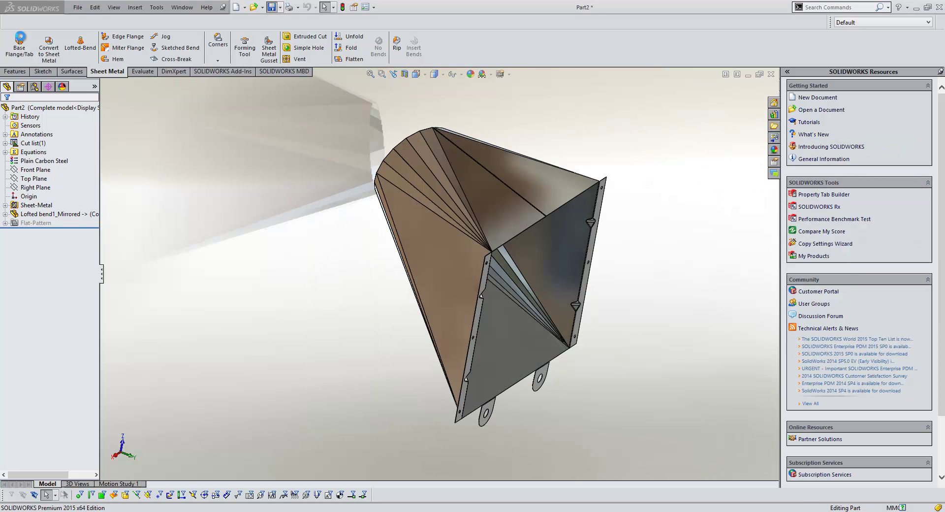
- Make a drawing from Part2 using the default drawing template
click(77, 7)
click(104, 55)
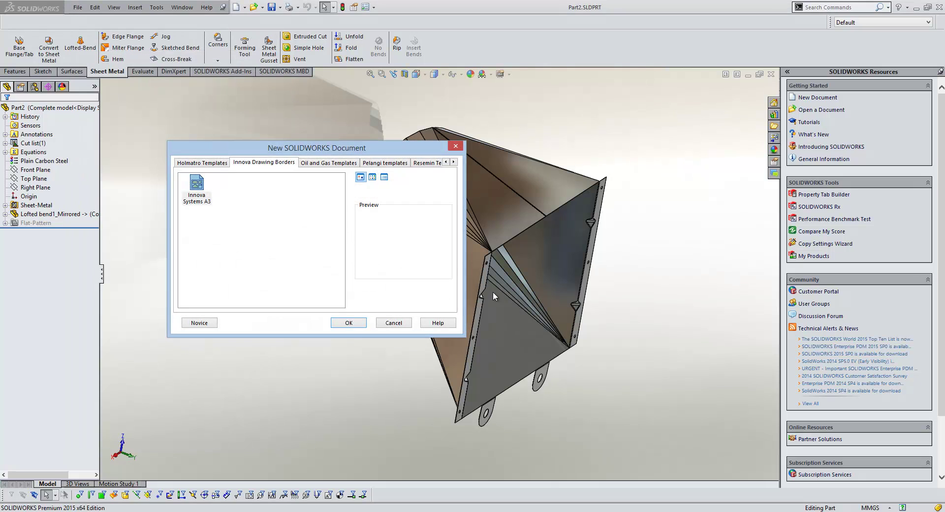
click(351, 323)
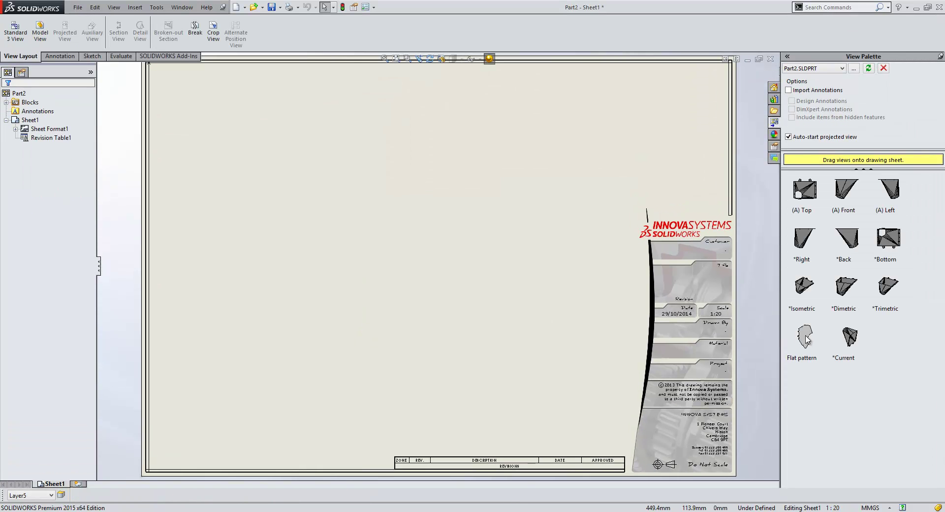
- Drag the flat pattern view from the View Palette onto the drawing sheet
click(811, 345)
drag(811, 345, 266, 235)
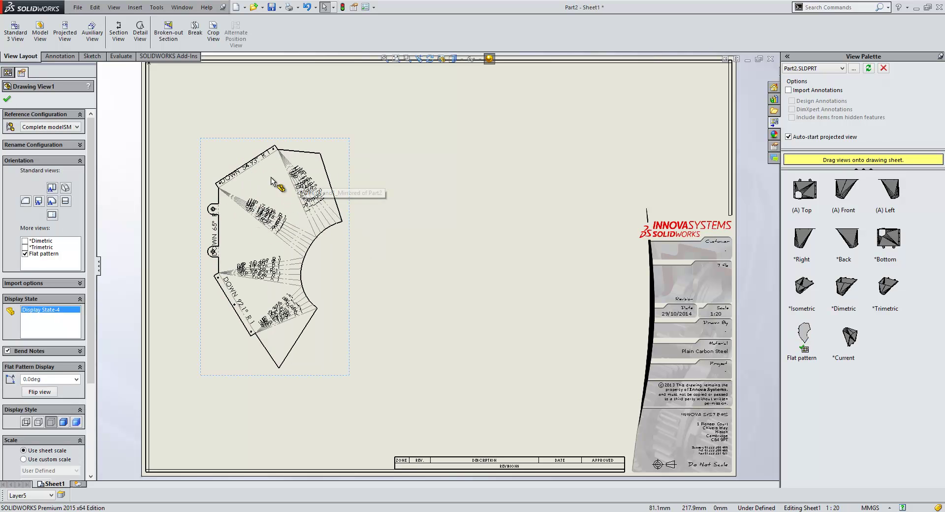
click(350, 259)
- Insert a bend table for the flat pattern and place it on the sheet
key(s)
click(434, 277)
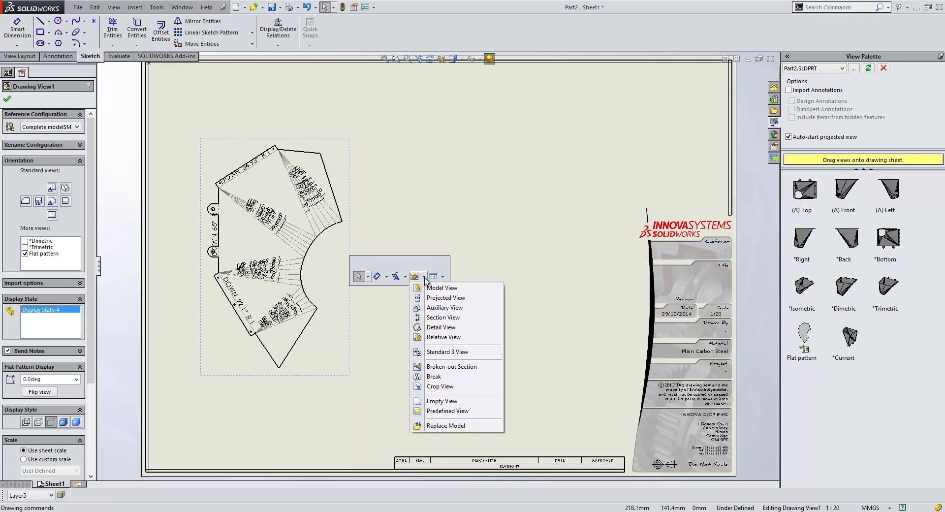
click(461, 347)
click(7, 99)
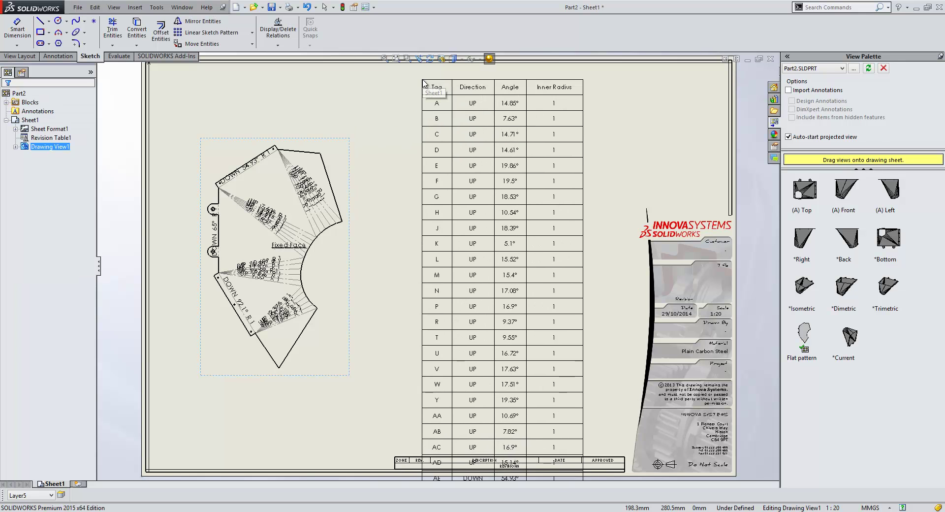
click(376, 89)
key(f)
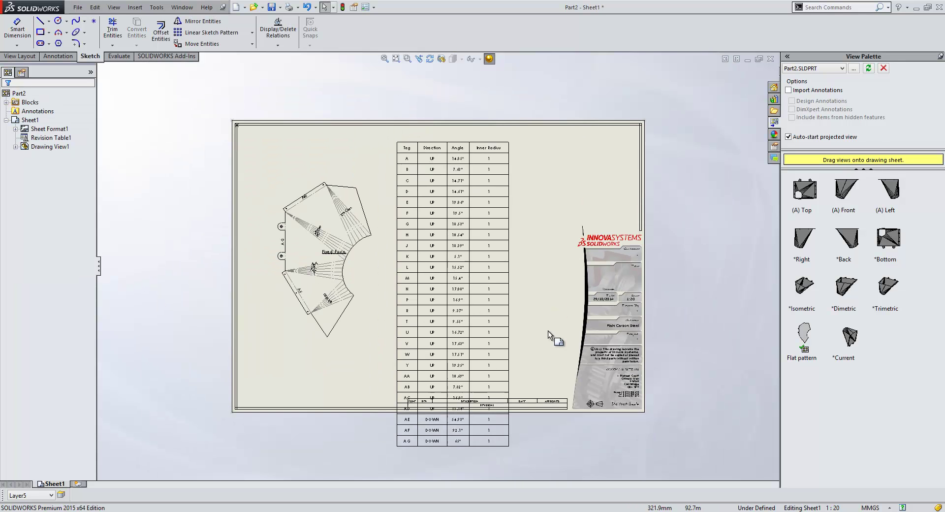
click(509, 441)
click(509, 442)
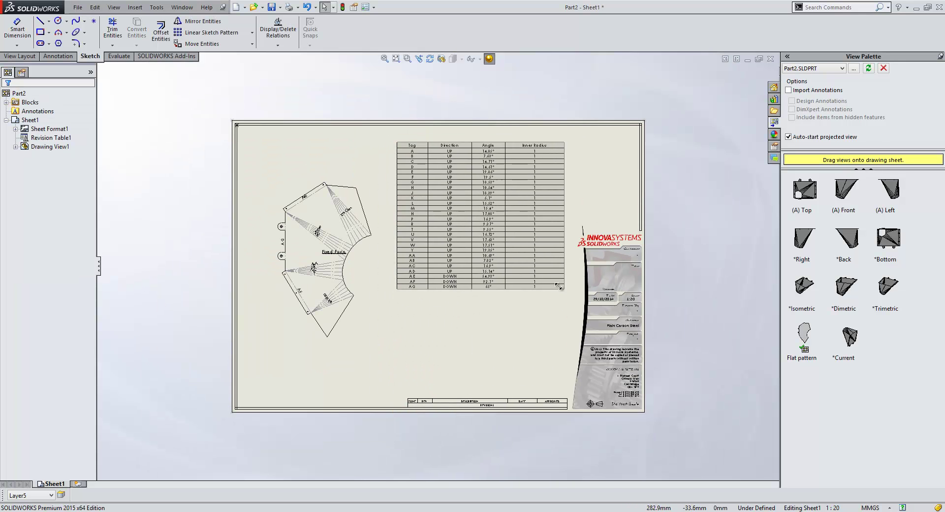
scroll(371, 311, down, 2)
- Bring the PowerPoint slide show back in front of the SOLIDWORKS drawing
key(f)
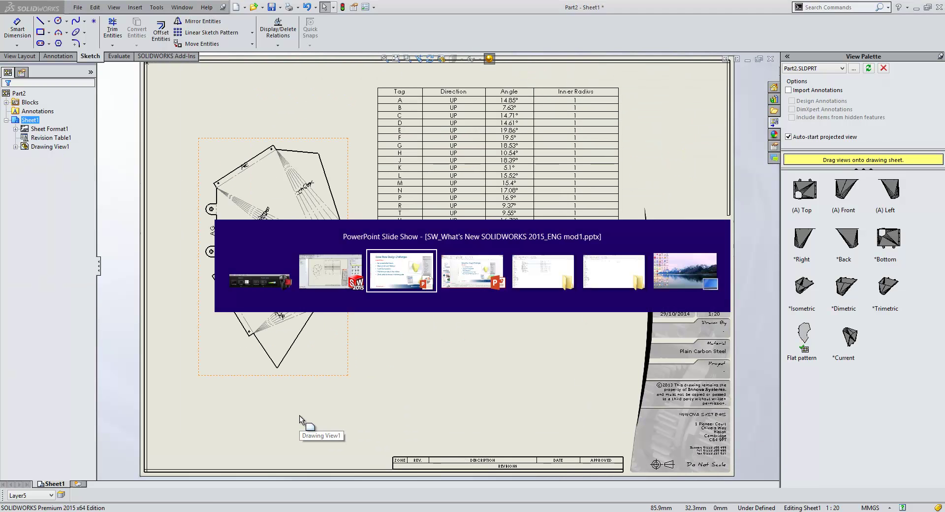